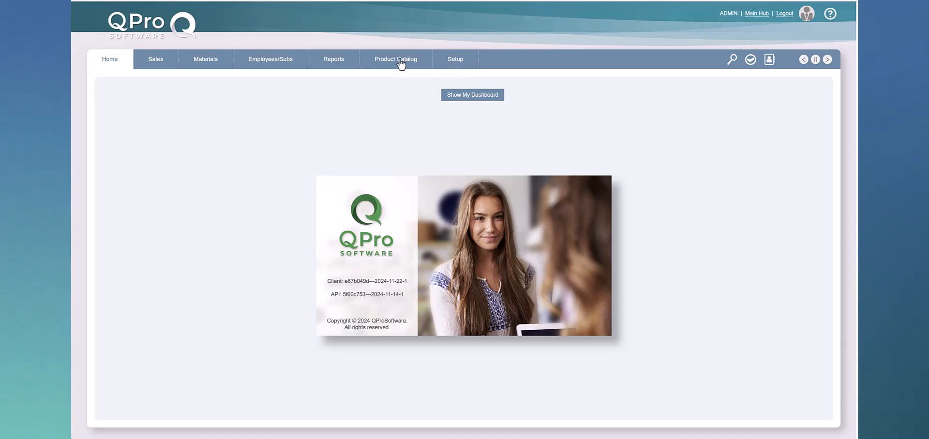
- Open the product catalog and load the manufacturer Mohawk
click(399, 64)
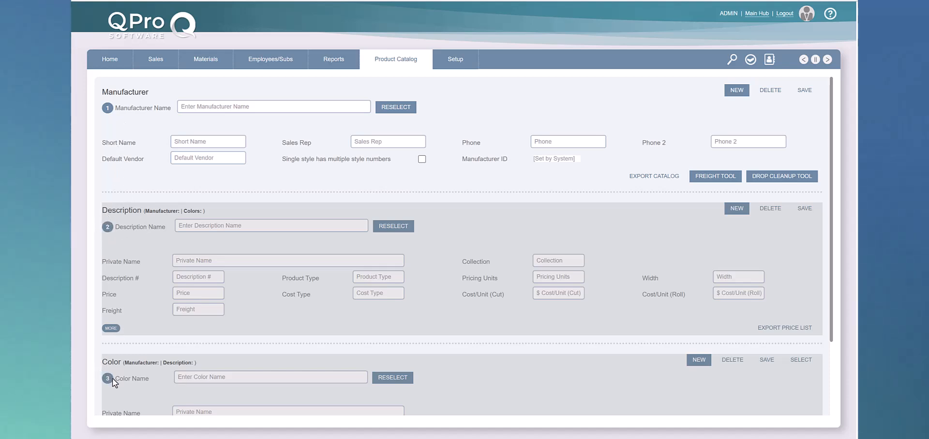
click(201, 106)
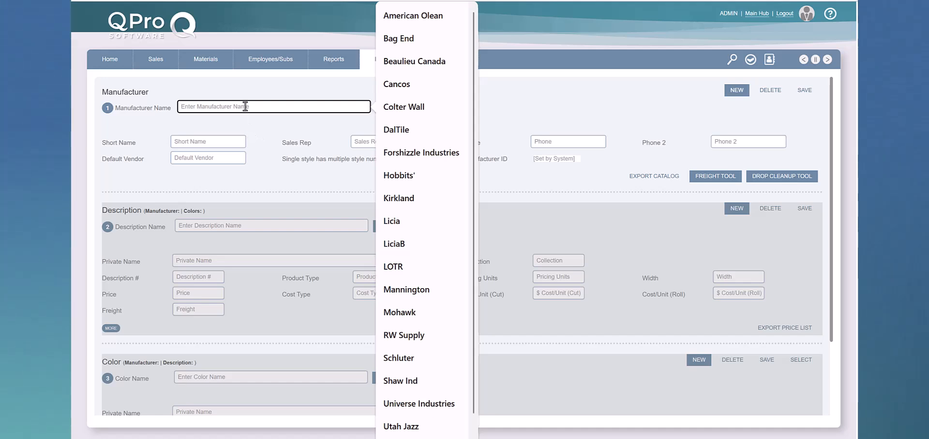
text(moh)
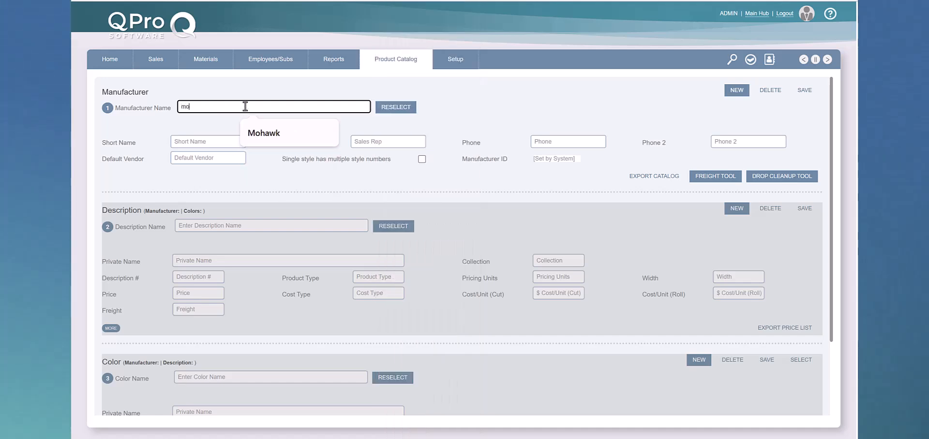
click(275, 141)
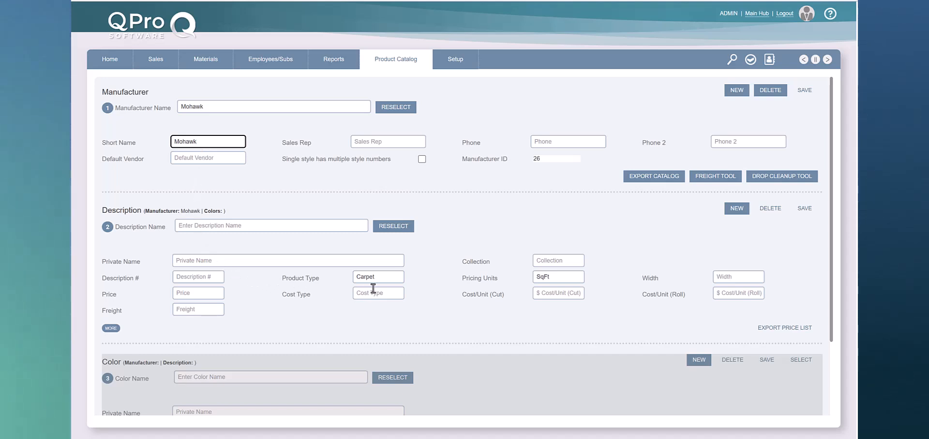
- Load Mohawk's ANTIQUE CRAFT laminate wood floor description and its ESPRESSO BARK OAK color
click(228, 226)
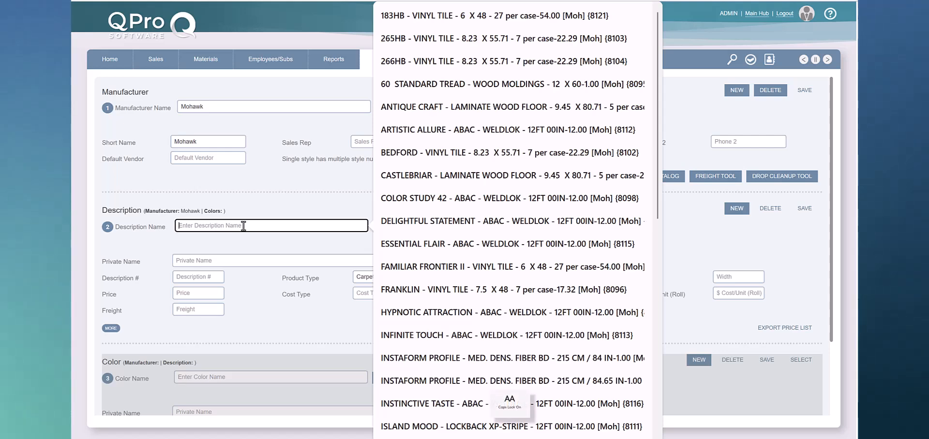
text(ant)
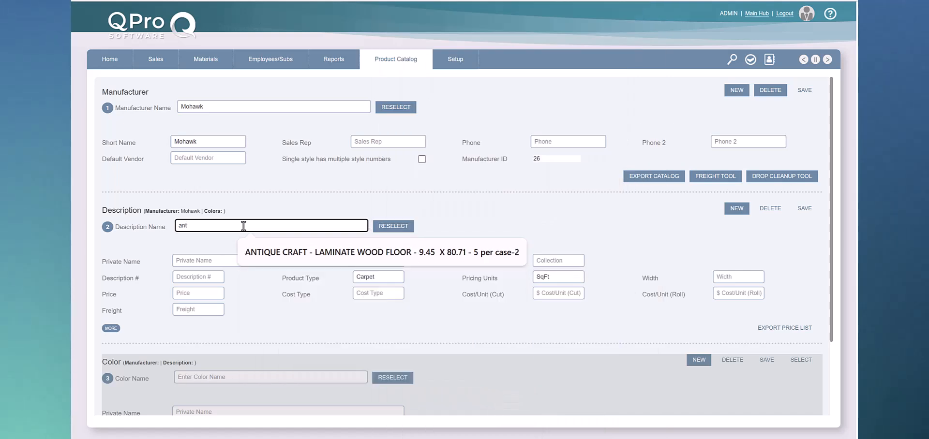
click(259, 253)
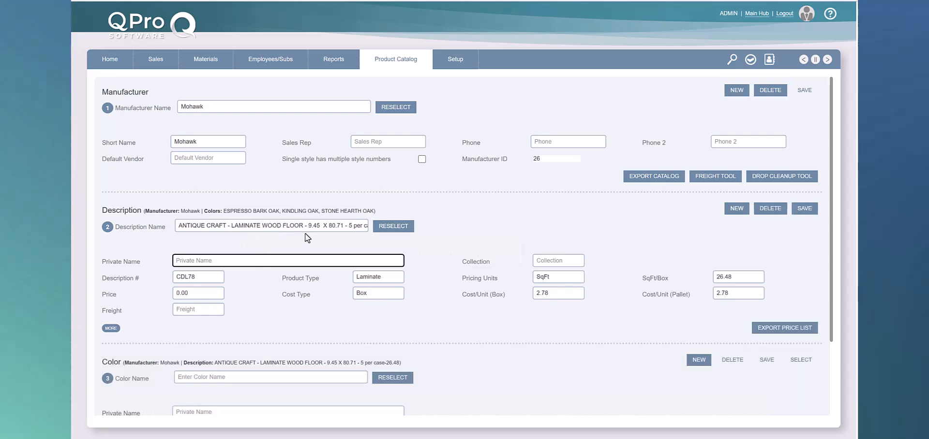
scroll(274, 266, down, 2)
click(198, 282)
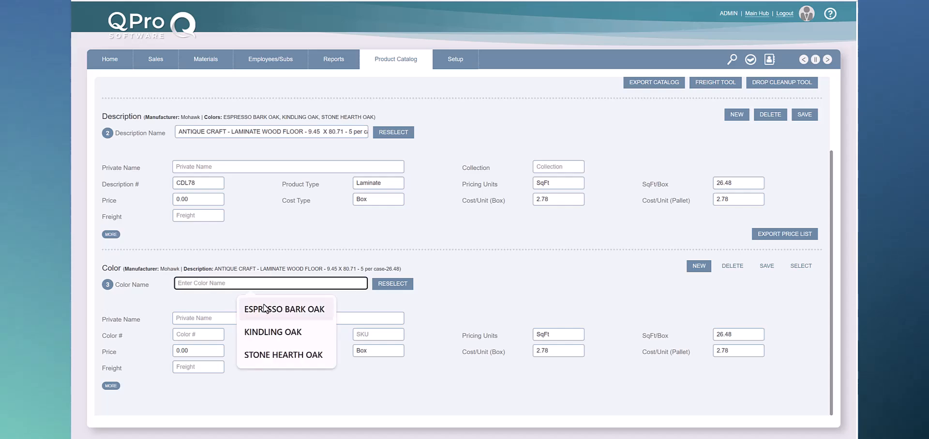
click(269, 312)
- Request the Mohawk catalog export, and look through the ANTIQUE CRAFT price list report before closing it
scroll(310, 330, up, 2)
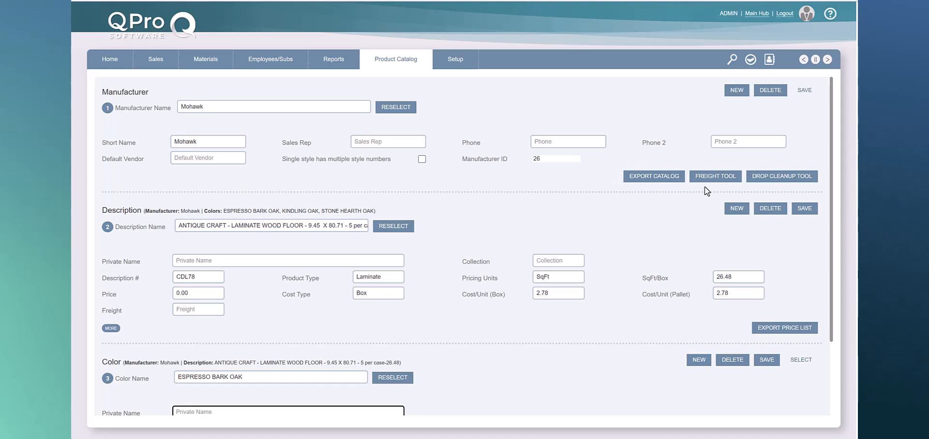
click(660, 181)
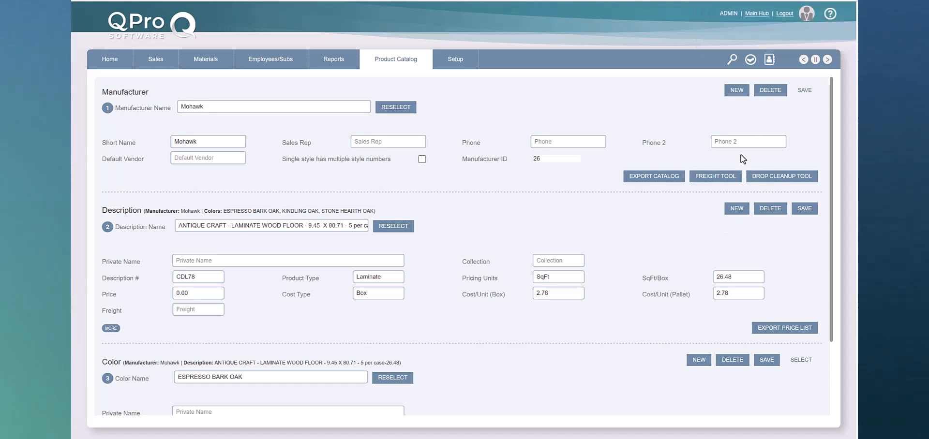
click(769, 327)
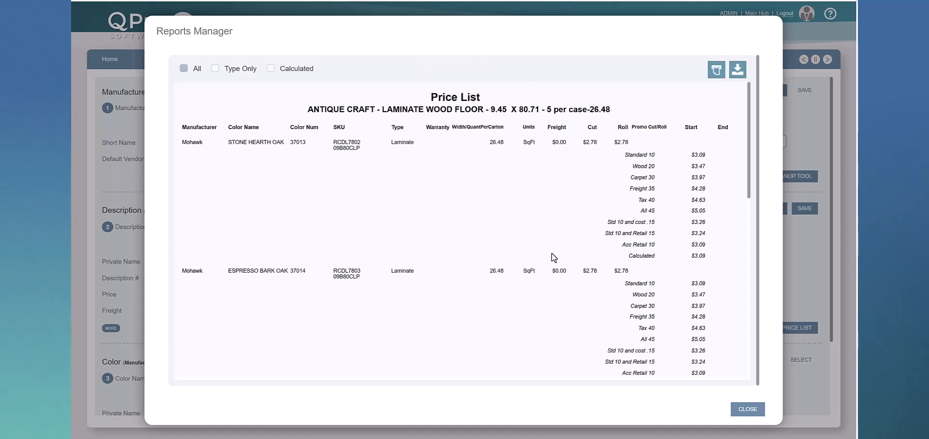
scroll(552, 254, down, 10)
click(393, 13)
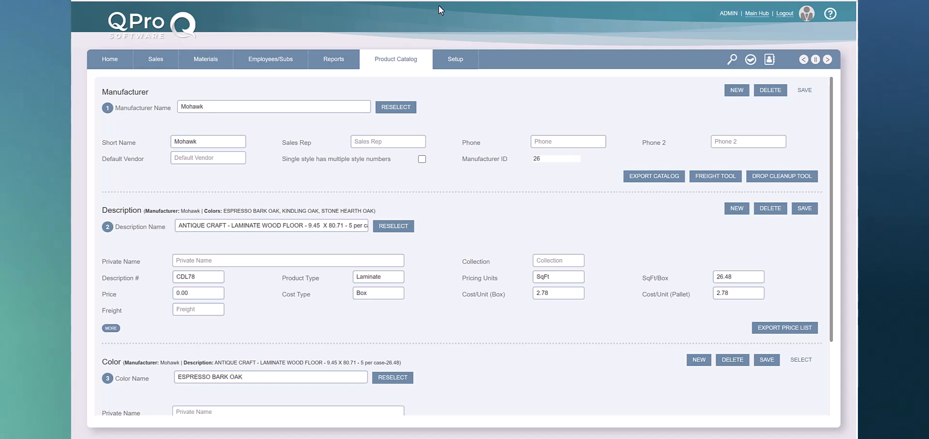
- Clear the Shaws manufacturer from the product catalog and load Mohawk instead
click(394, 62)
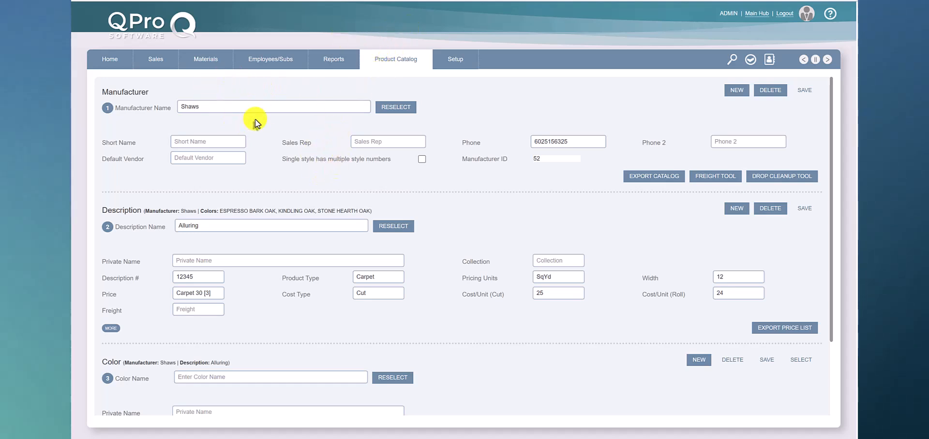
click(405, 114)
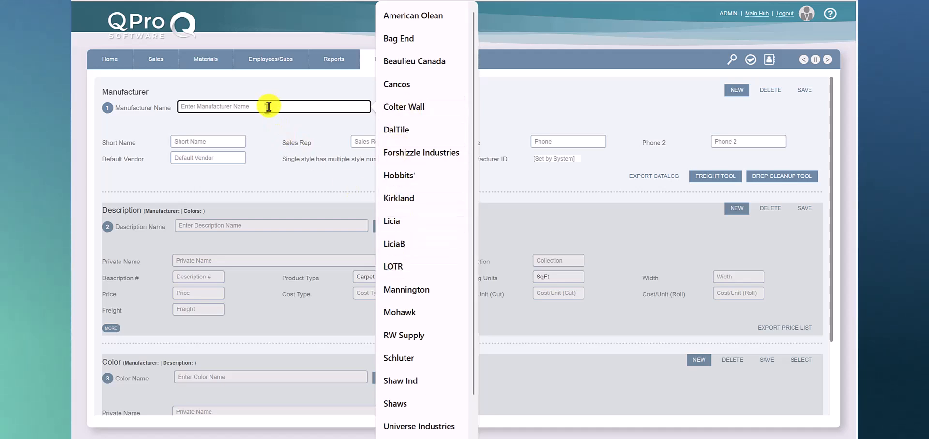
text(mo)
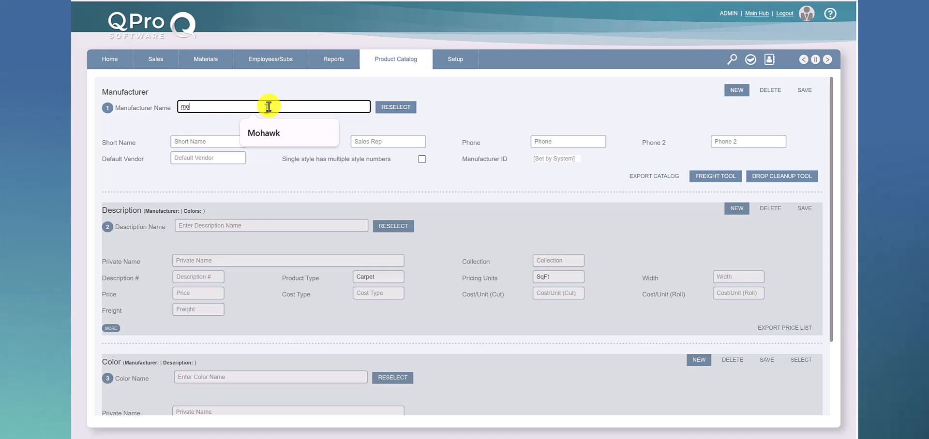
click(263, 137)
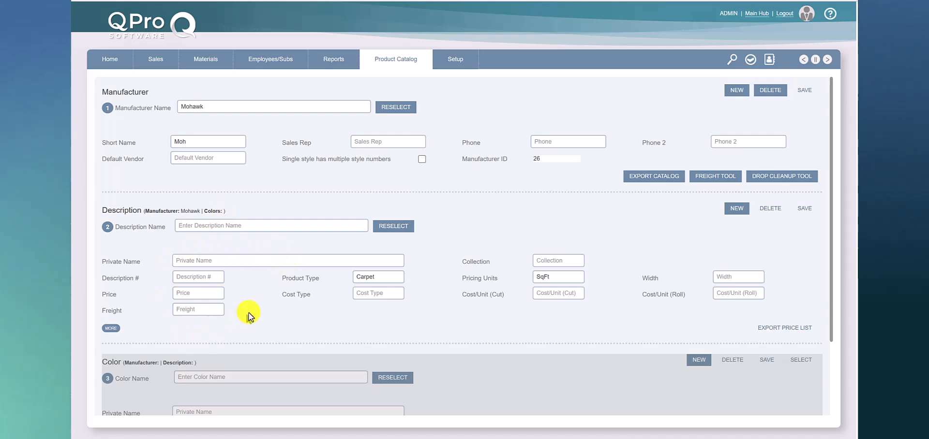
- Select the ANTIQUE CRAFT laminate wood floor description for Mohawk and its ESPRESSO BARK OAK color
click(311, 225)
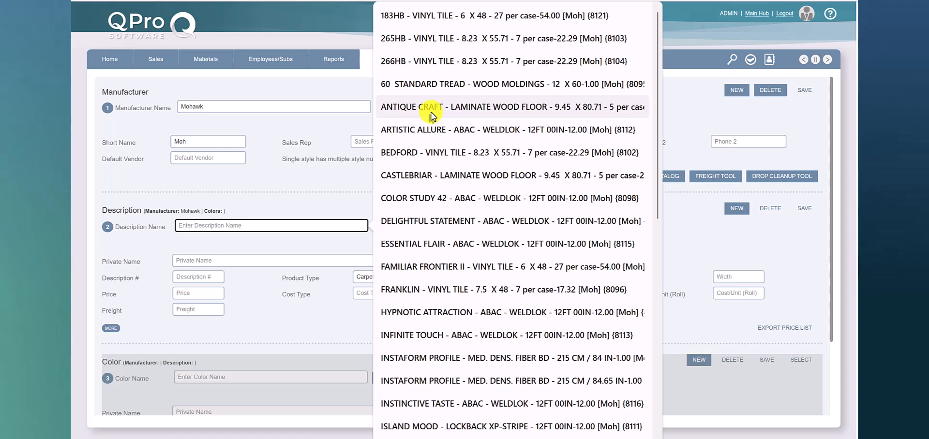
click(431, 112)
scroll(400, 298, down, 2)
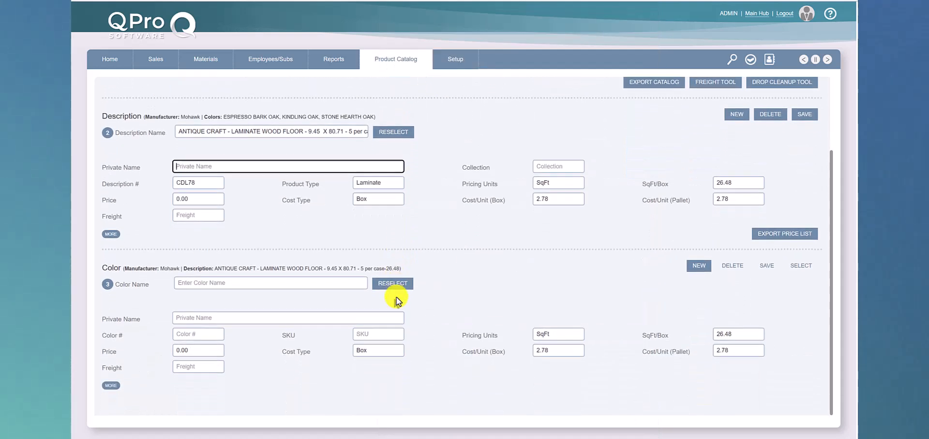
click(263, 283)
click(298, 309)
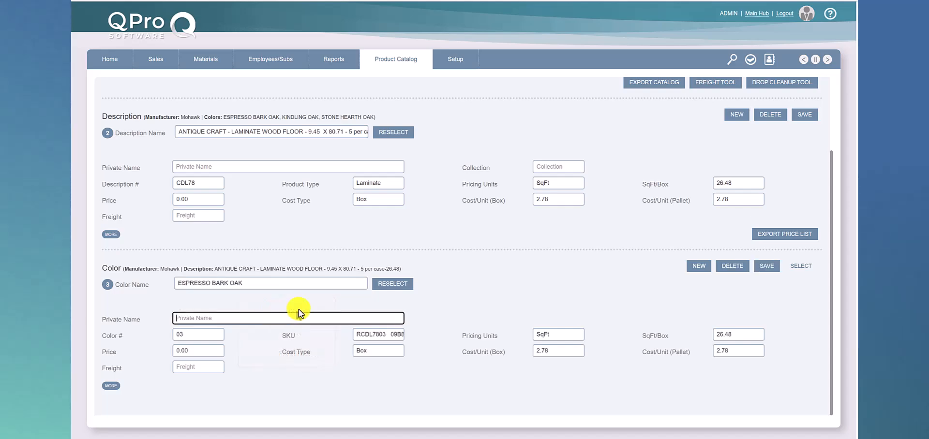
- Reselect the Mohawk description, finding it by "infi" and loading INFINITE TOUCH - ABAC - WELDLOK - 12FT 00IN-12.00
scroll(455, 203, up, 3)
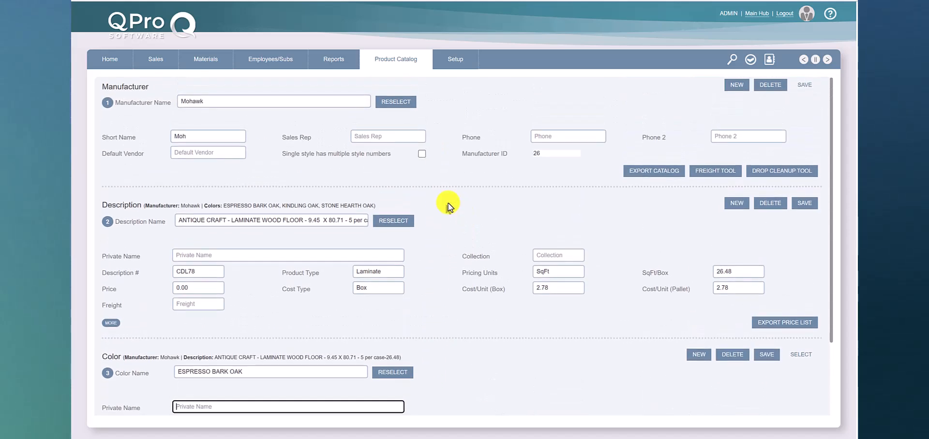
scroll(425, 193, down, 2)
scroll(395, 180, up, 1)
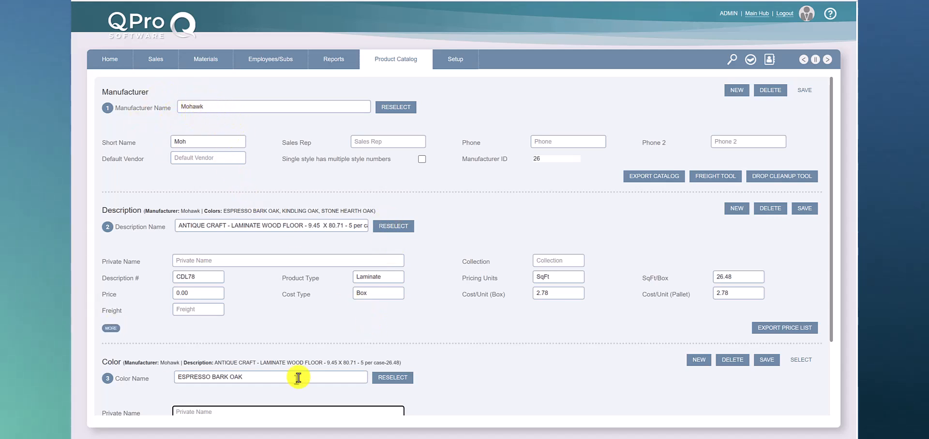
click(396, 227)
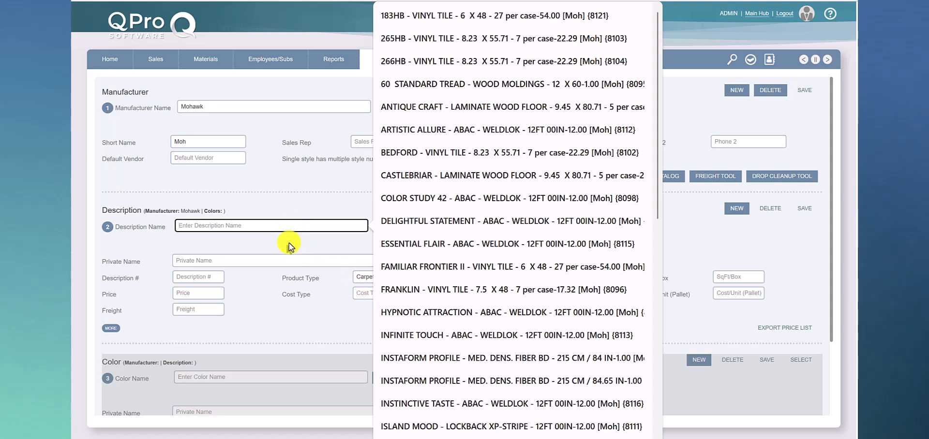
text(in)
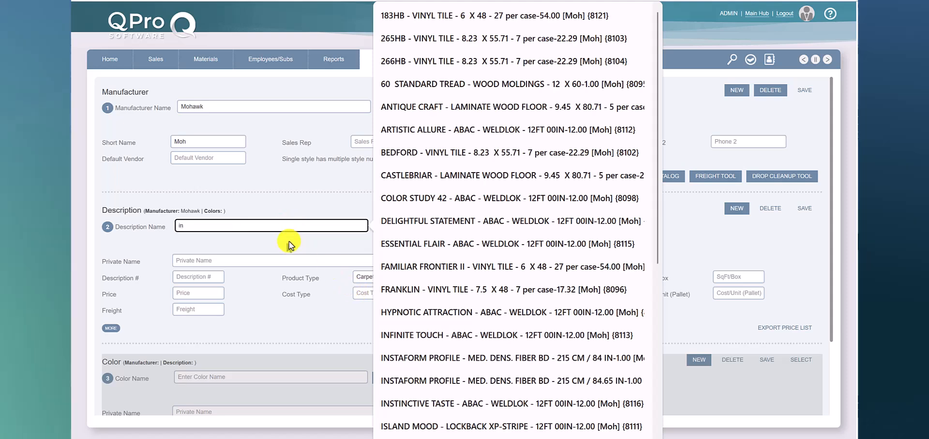
text(fi)
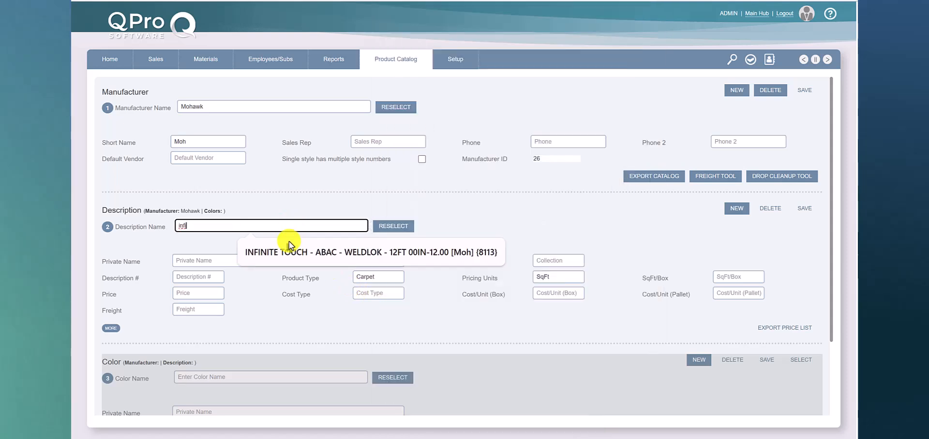
click(289, 244)
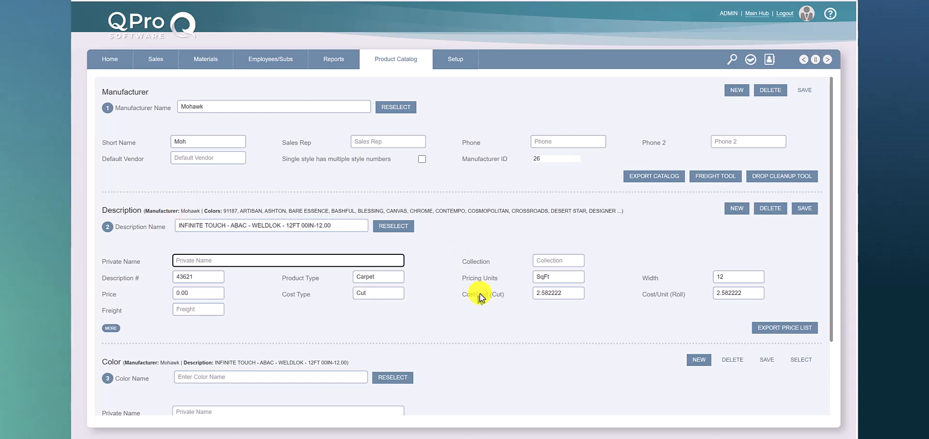
- Load the CANVAS color of the INFINITE TOUCH carpet
scroll(480, 297, down, 2)
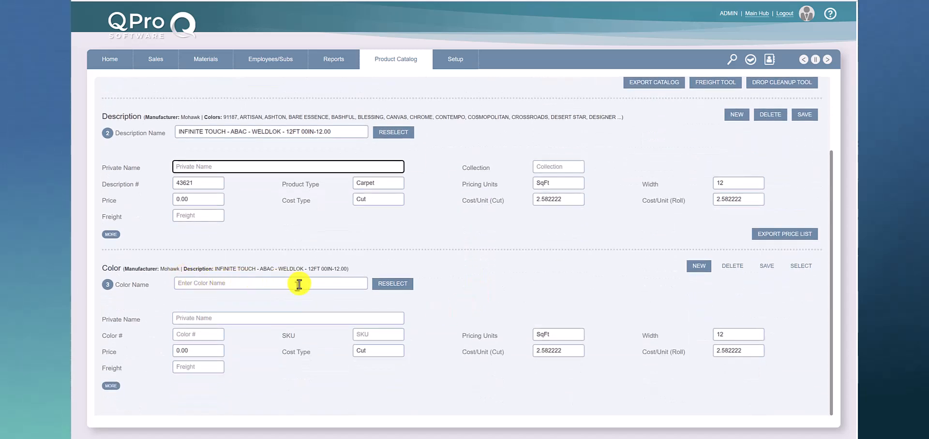
click(299, 285)
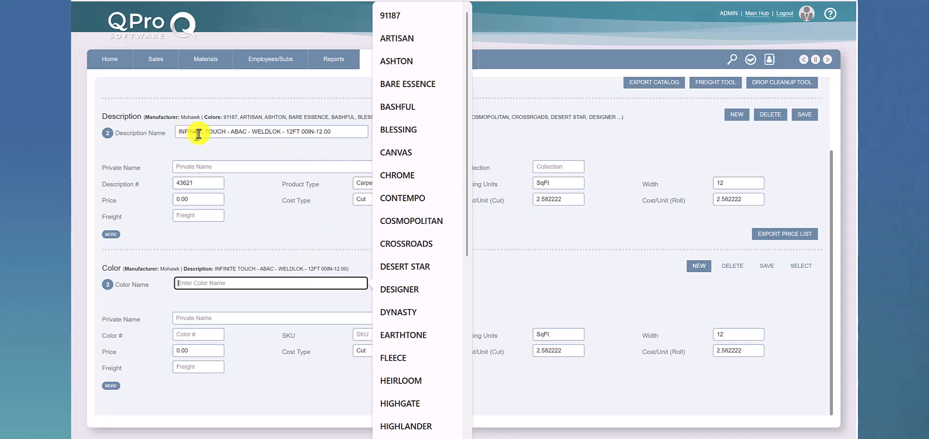
click(415, 153)
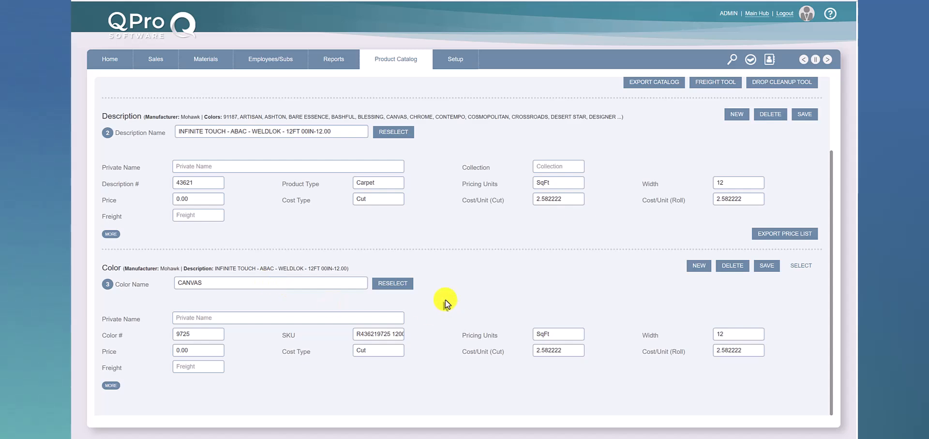
- Expand the additional details of the INFINITE TOUCH description and examine its promotion, future cost, roll and shipping fields
scroll(445, 301, up, 2)
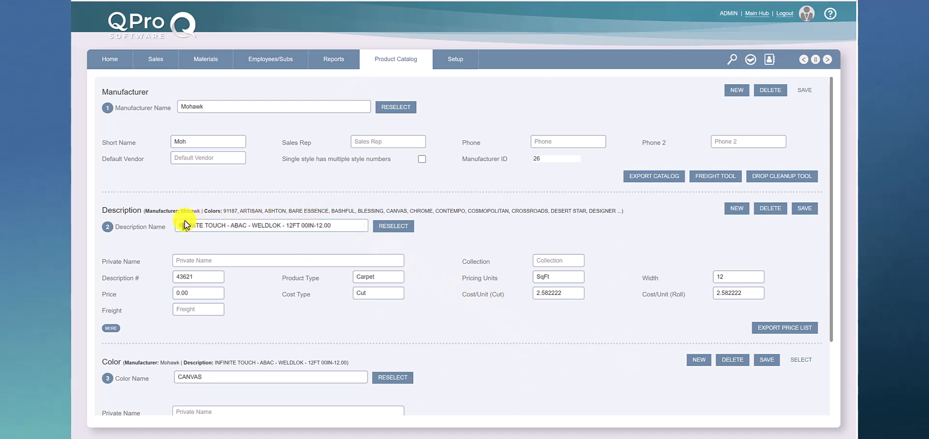
scroll(150, 229, down, 1)
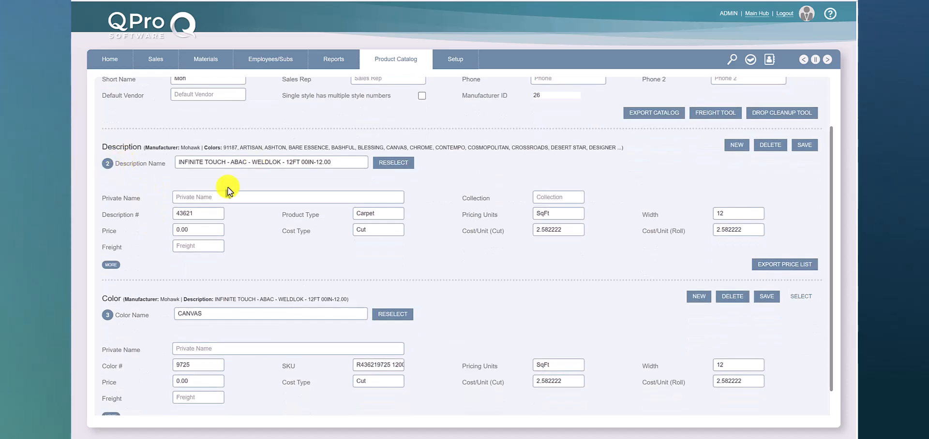
click(111, 264)
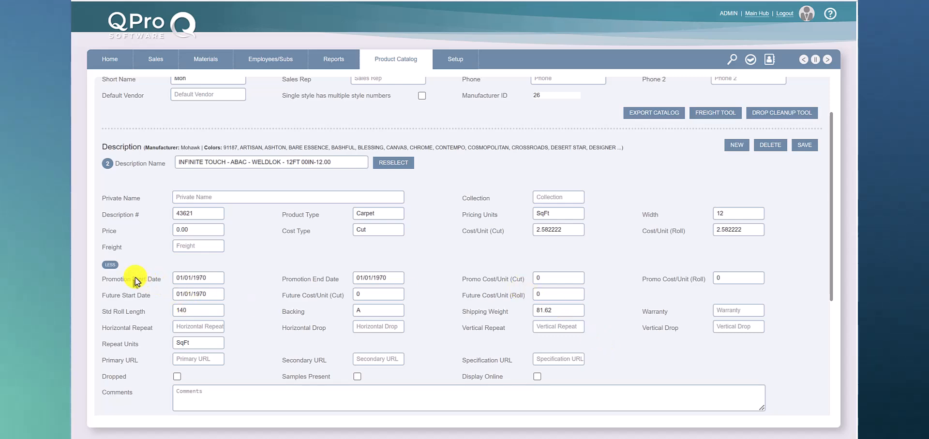
click(111, 270)
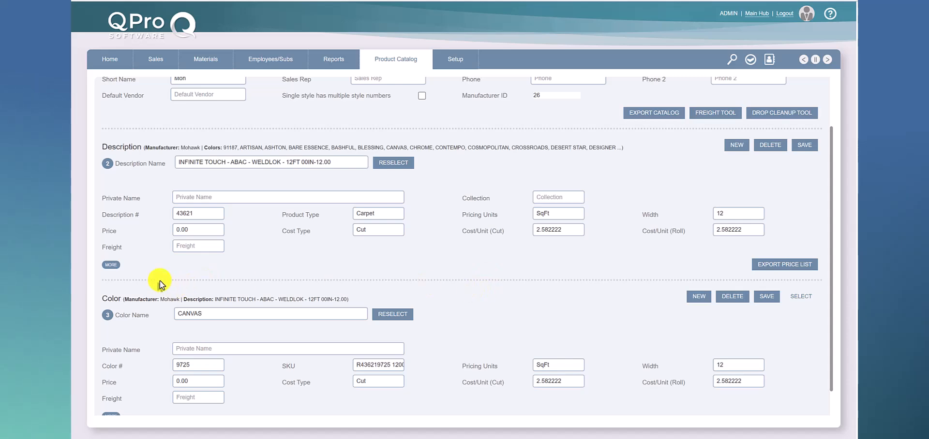
click(111, 269)
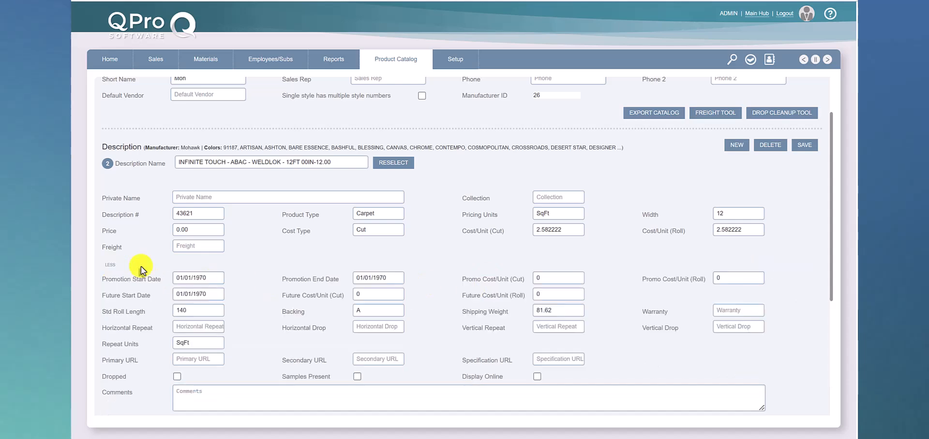
scroll(493, 138, up, 1)
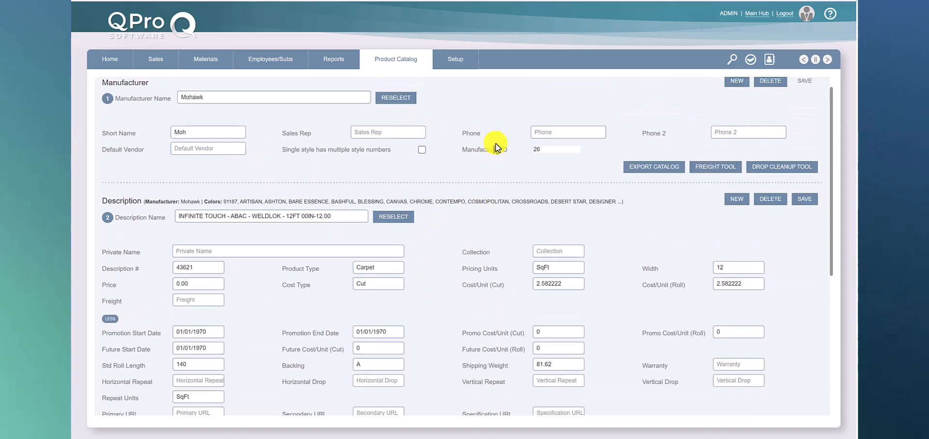
scroll(493, 144, down, 1)
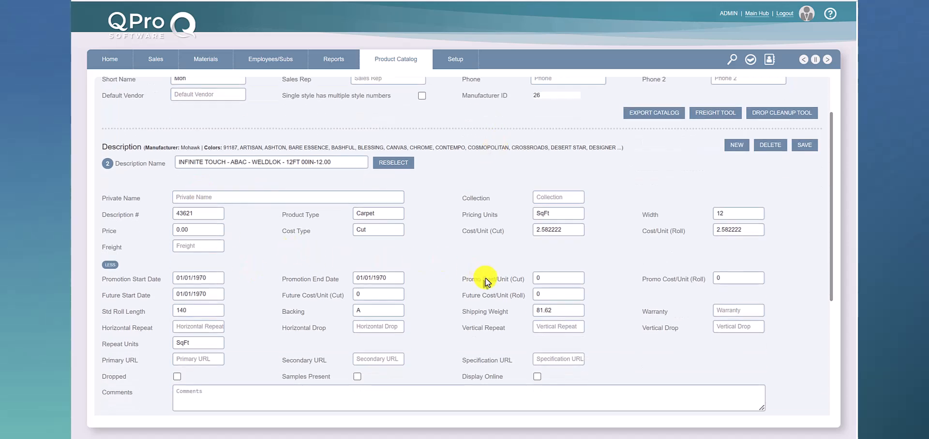
- Expand the additional details of the CANVAS color and examine its promotion, future cost, reorder, roll and shipping fields
scroll(486, 280, down, 4)
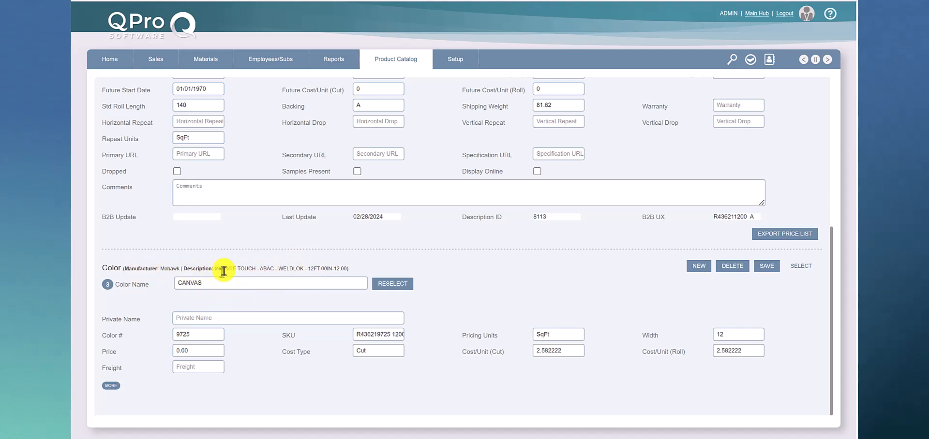
scroll(339, 309, up, 5)
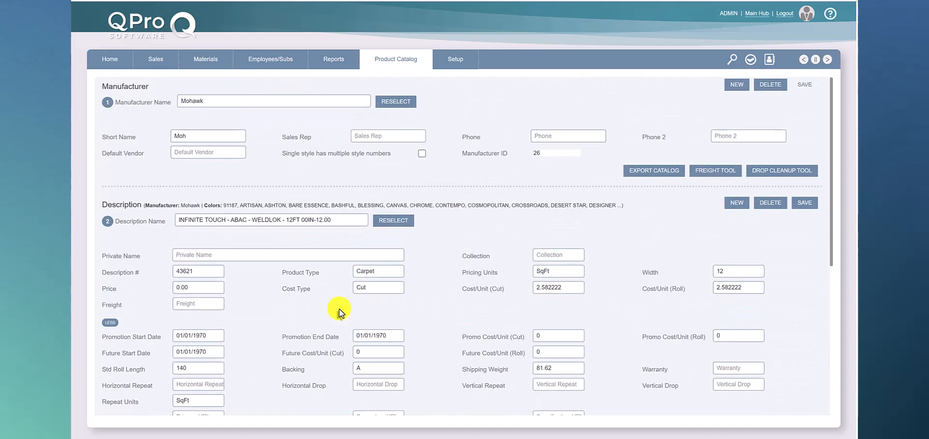
scroll(339, 309, down, 5)
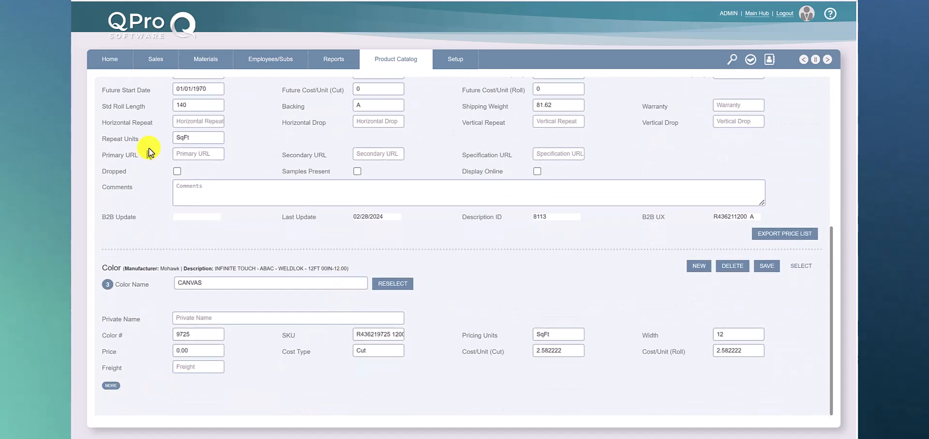
click(110, 386)
scroll(501, 300, down, 3)
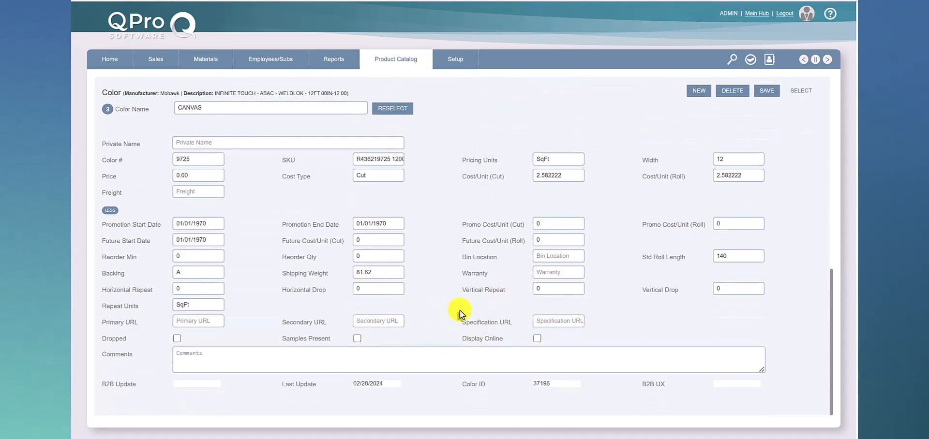
- Create and save a new manufacturer named Man2 with the short name Man
scroll(459, 309, up, 8)
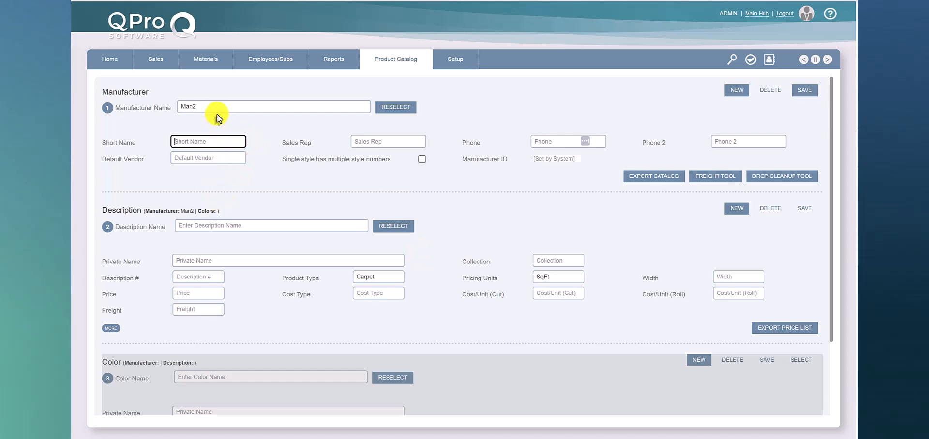
click(736, 90)
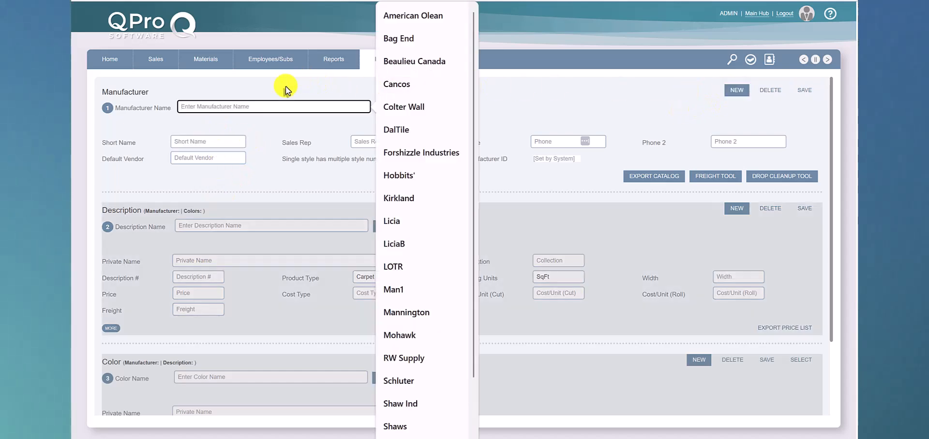
text(Ma)
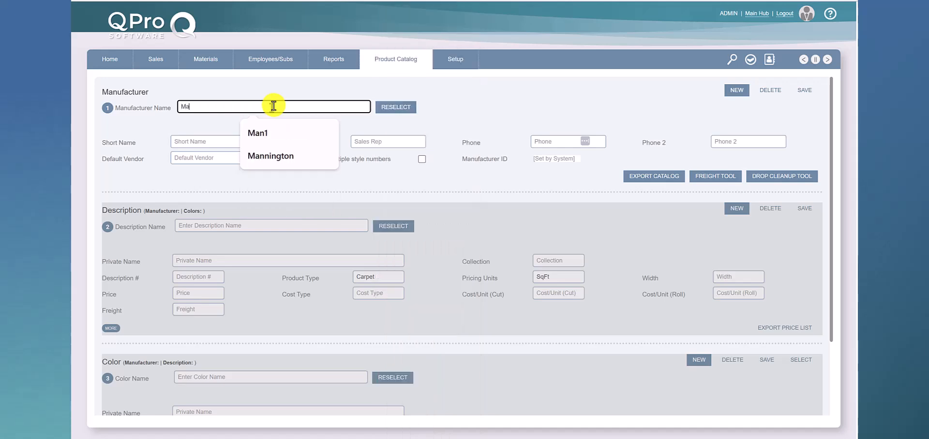
text(n2)
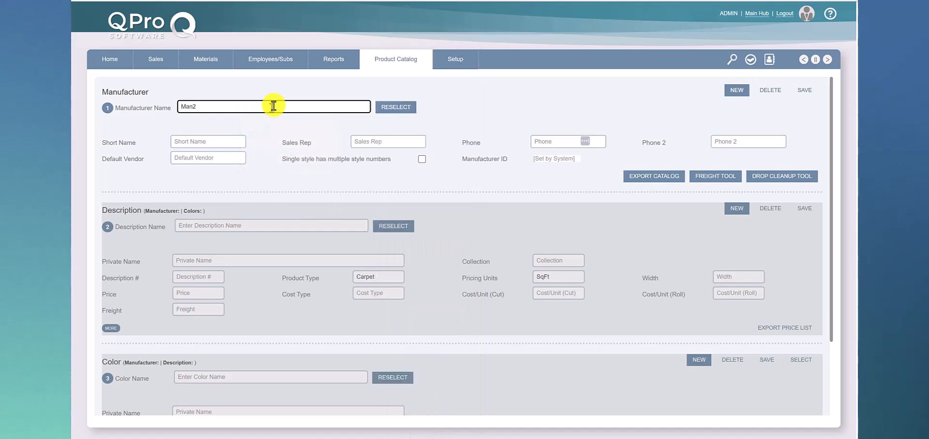
key(Return)
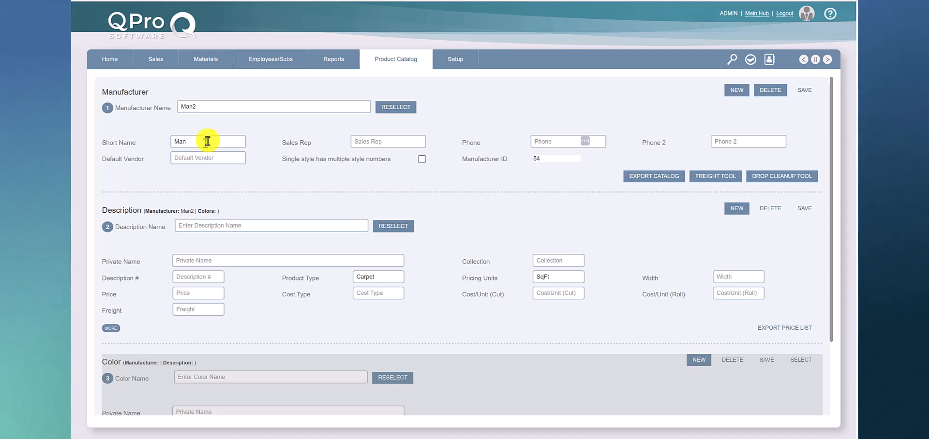
- Reselect the manufacturer and load the Man2 record from the list of manufacturers
click(353, 105)
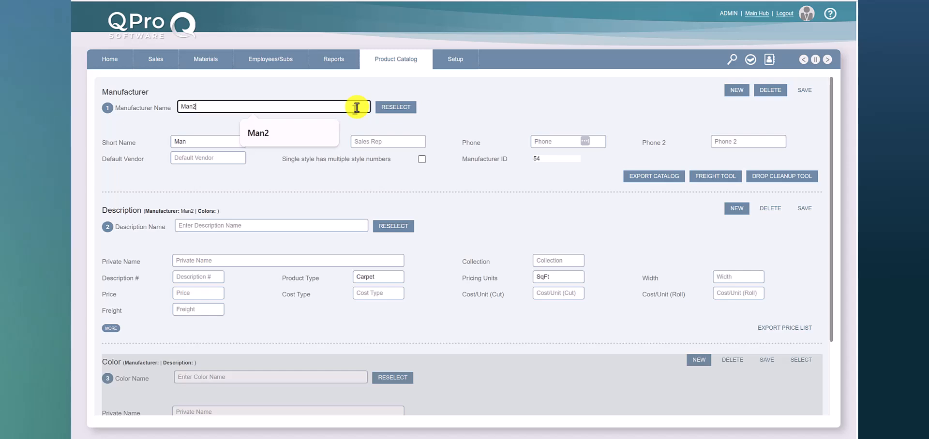
click(393, 108)
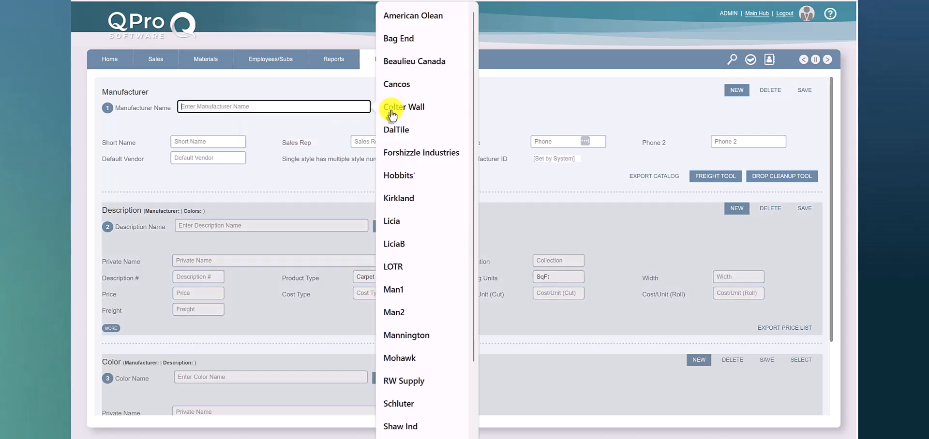
click(404, 312)
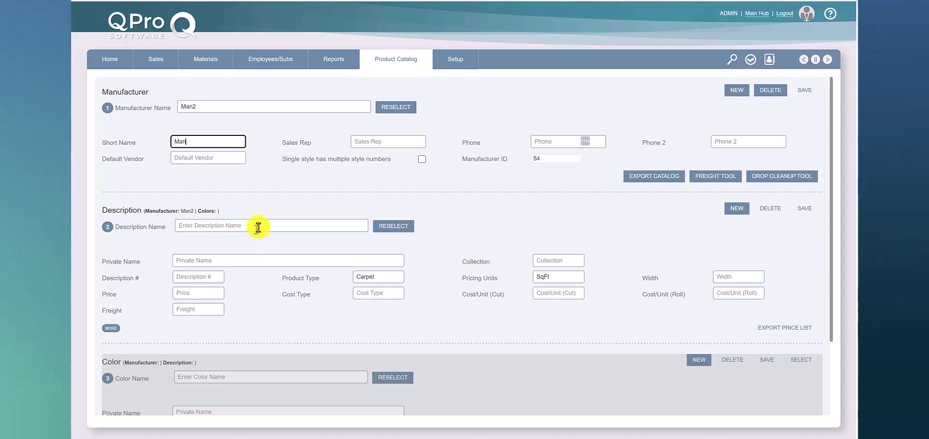
- Add a new description named Desc2 under manufacturer Man2 and save it
click(258, 224)
text(Desc2)
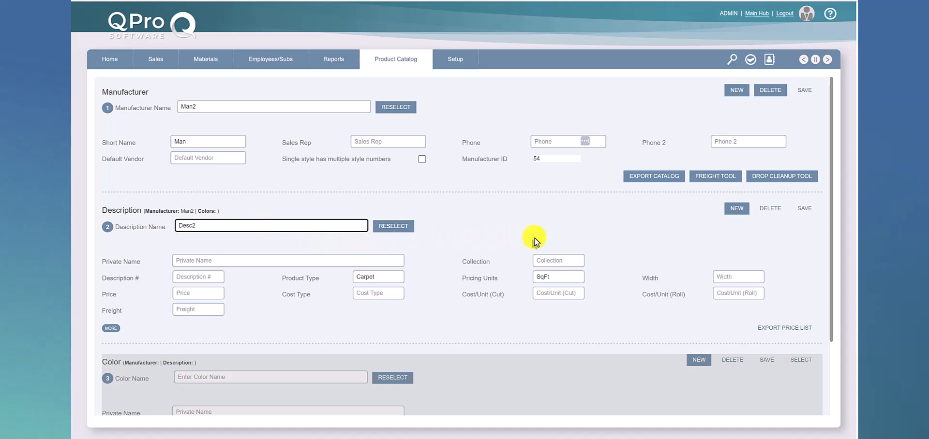
key(Tab)
click(795, 209)
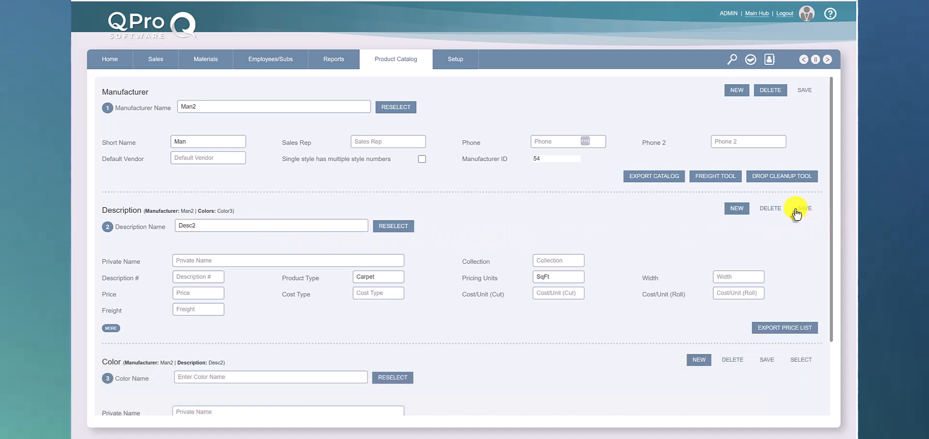
- Add a new color named Color2 to the Desc2 description and save it
scroll(458, 305, down, 1)
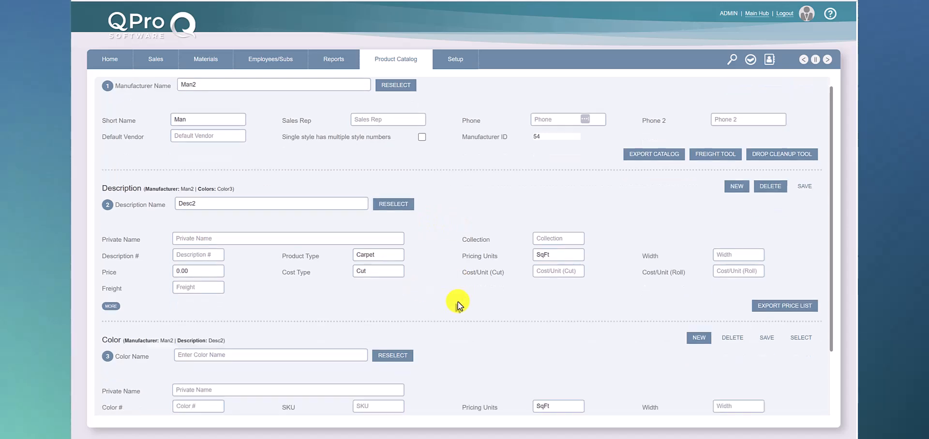
scroll(458, 305, down, 3)
click(261, 284)
text(Color)
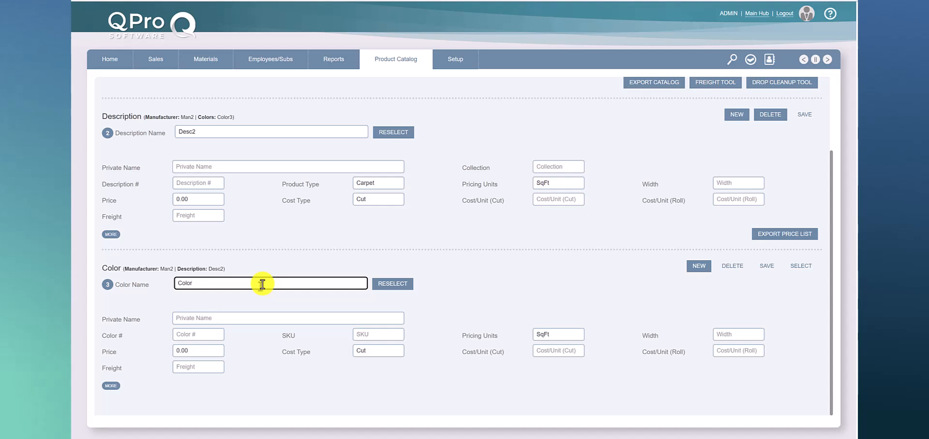
text(2)
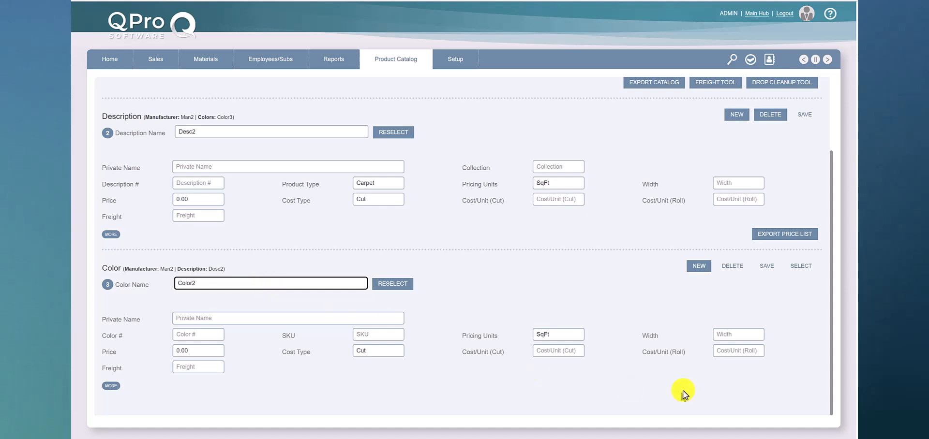
key(Tab)
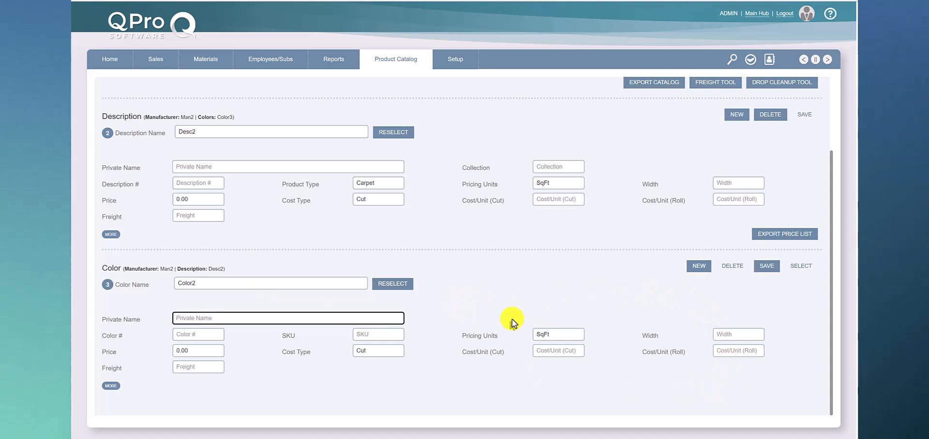
click(768, 266)
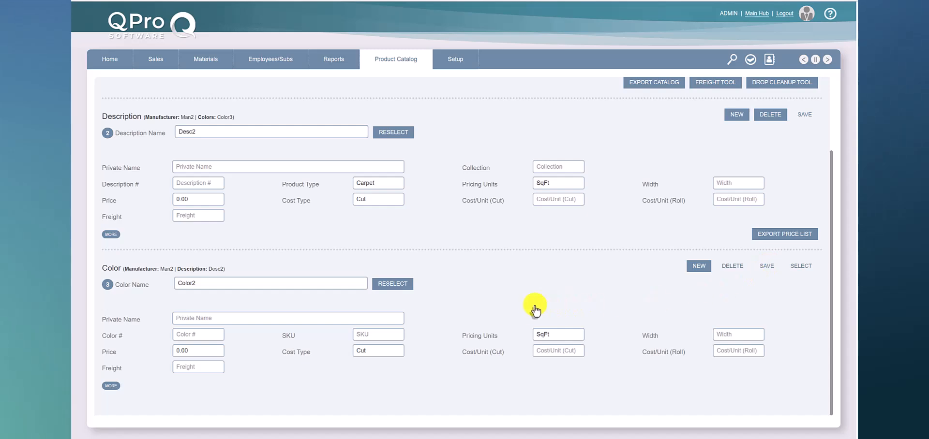
scroll(531, 310, up, 2)
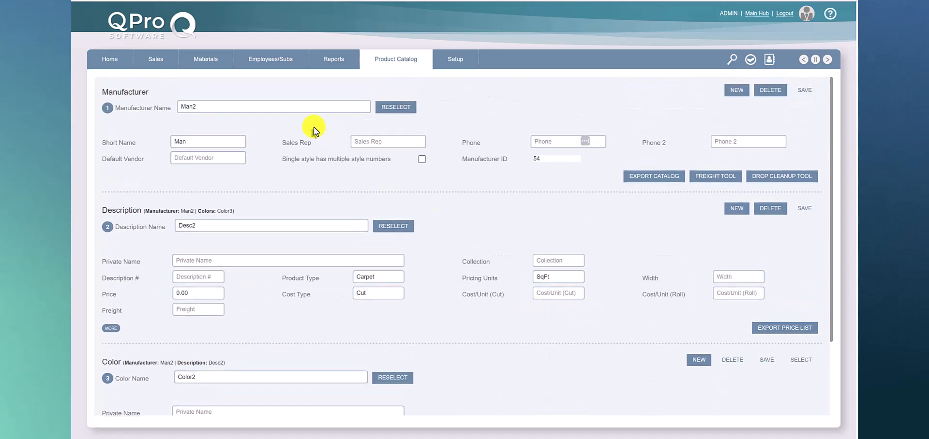